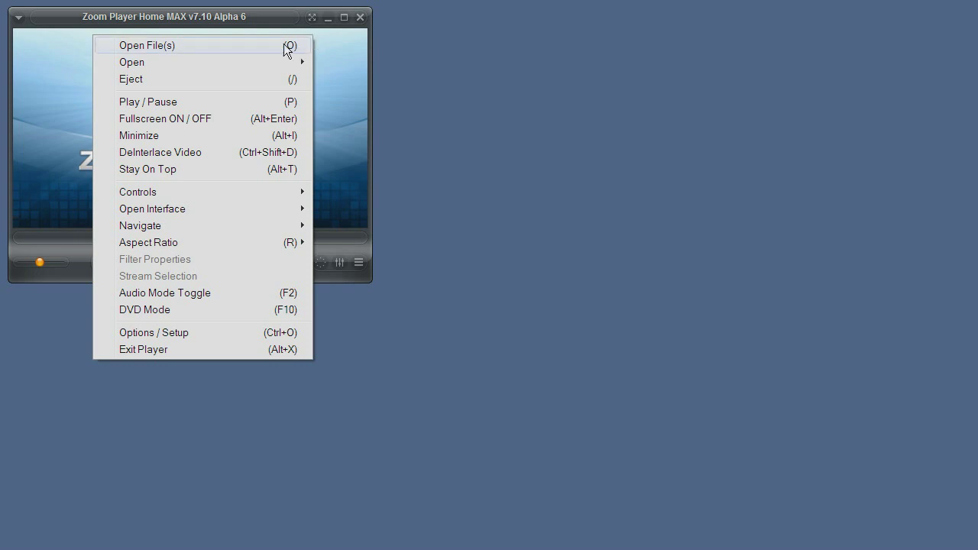
- Bring up the file-opening dialog and inspect its Media Files type filter
left_click(231, 45)
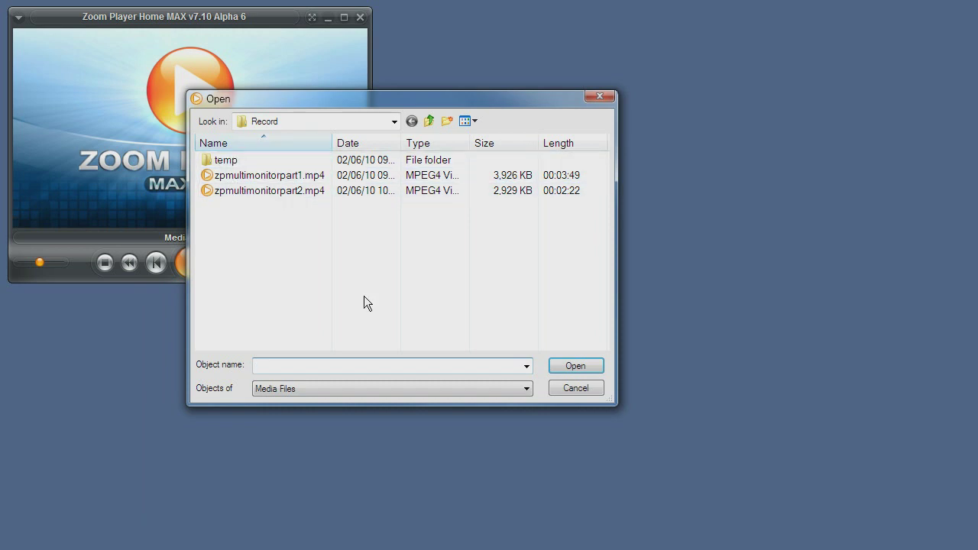
left_click(342, 388)
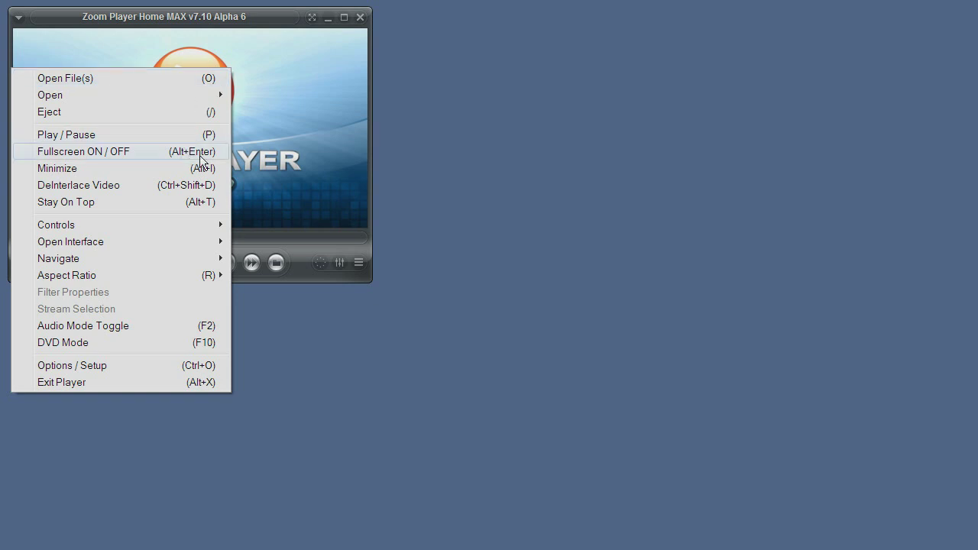
- Review the player's available commands for controls, interface windows and on-screen navigation
mouse_move(212, 100)
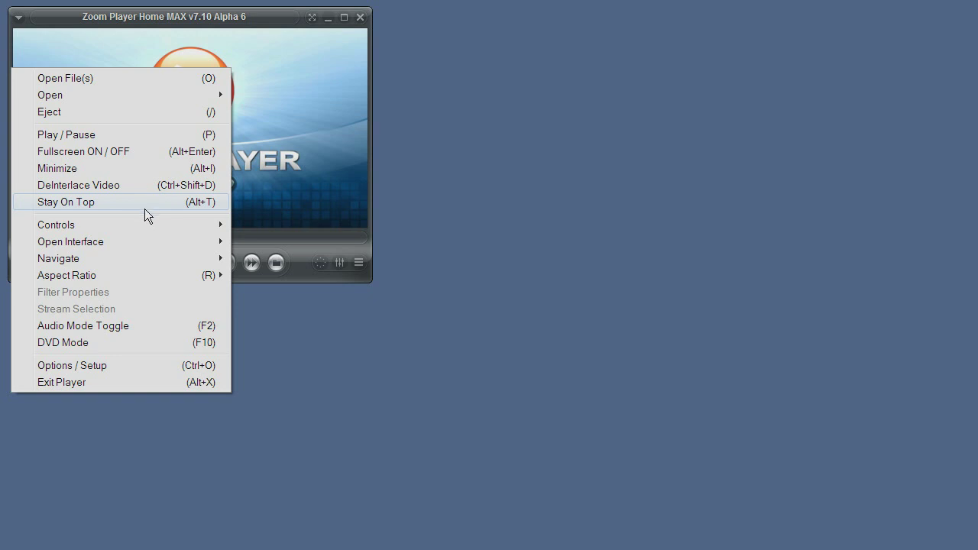
mouse_move(128, 223)
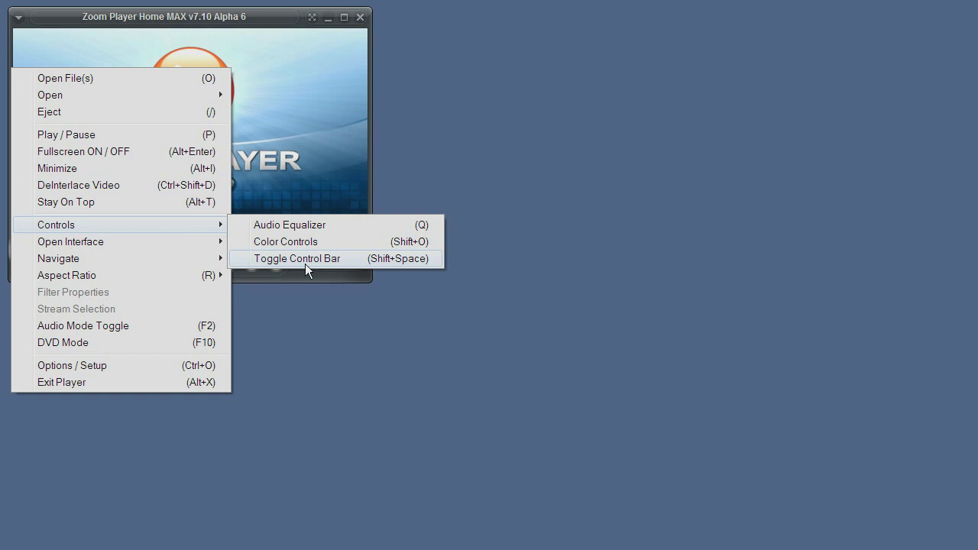
mouse_move(213, 246)
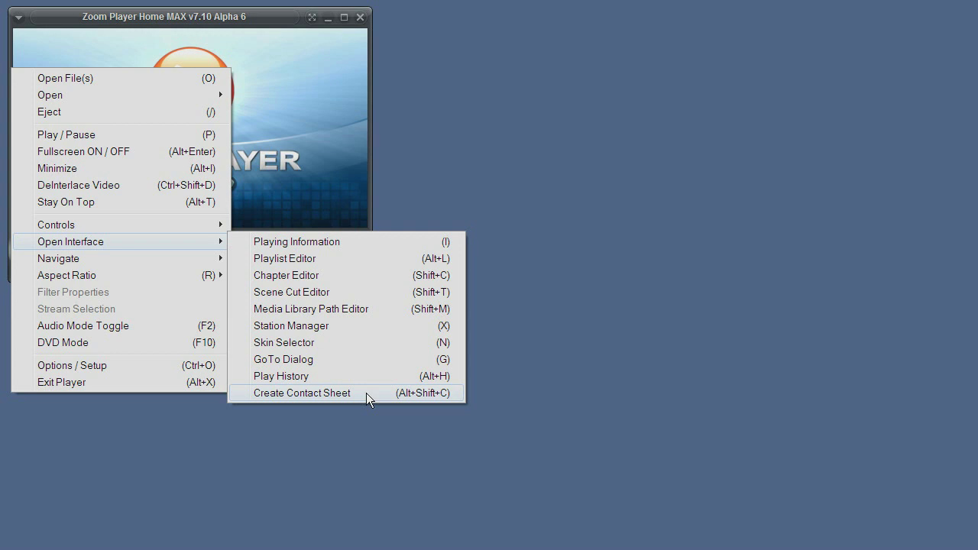
mouse_move(178, 258)
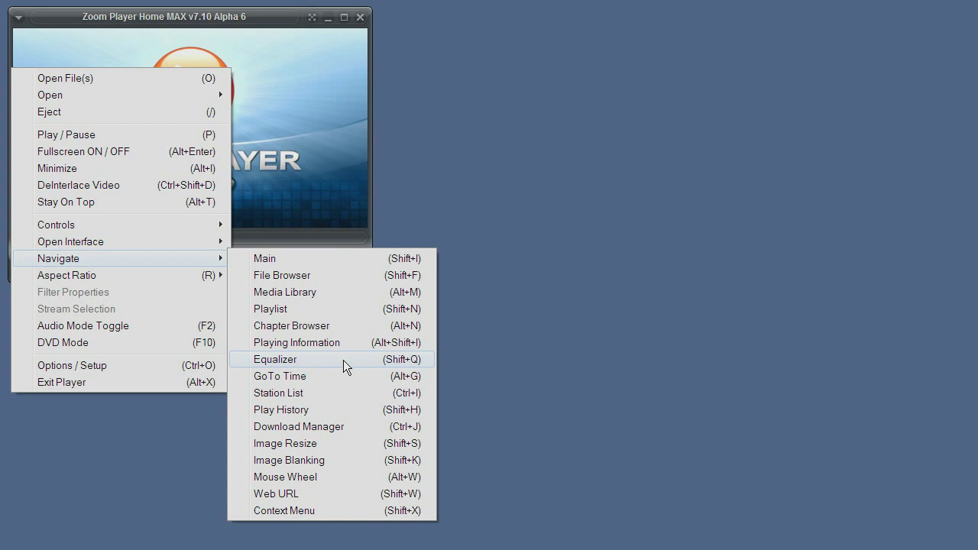
mouse_move(154, 243)
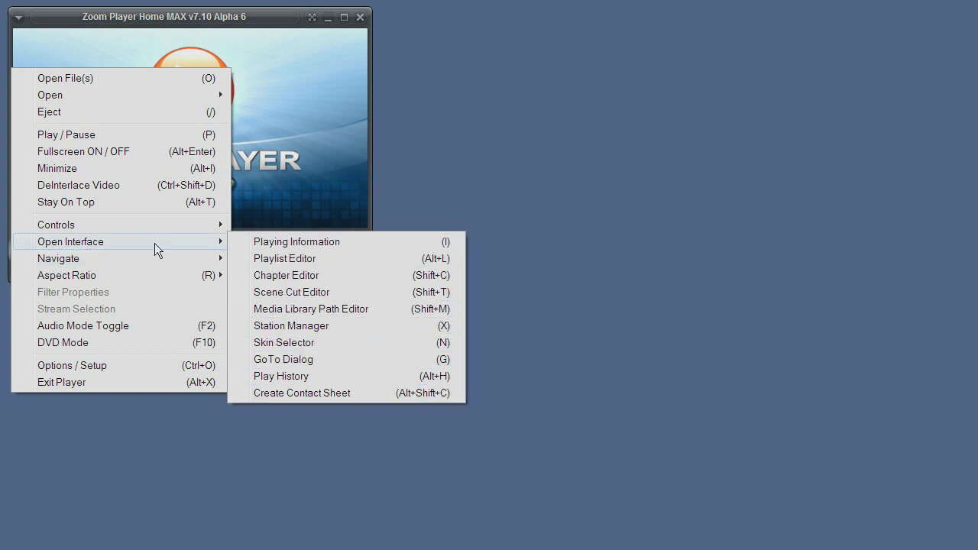
mouse_move(115, 258)
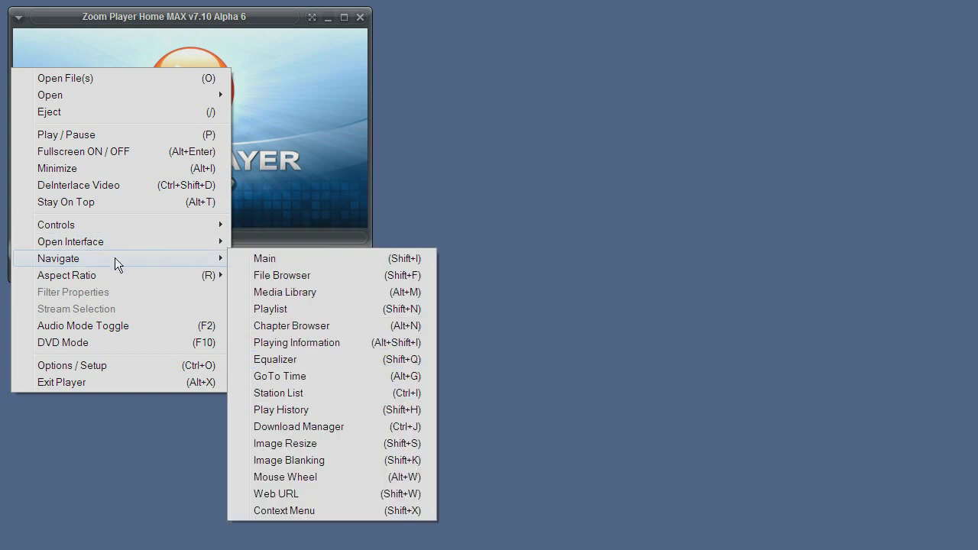
left_click(354, 258)
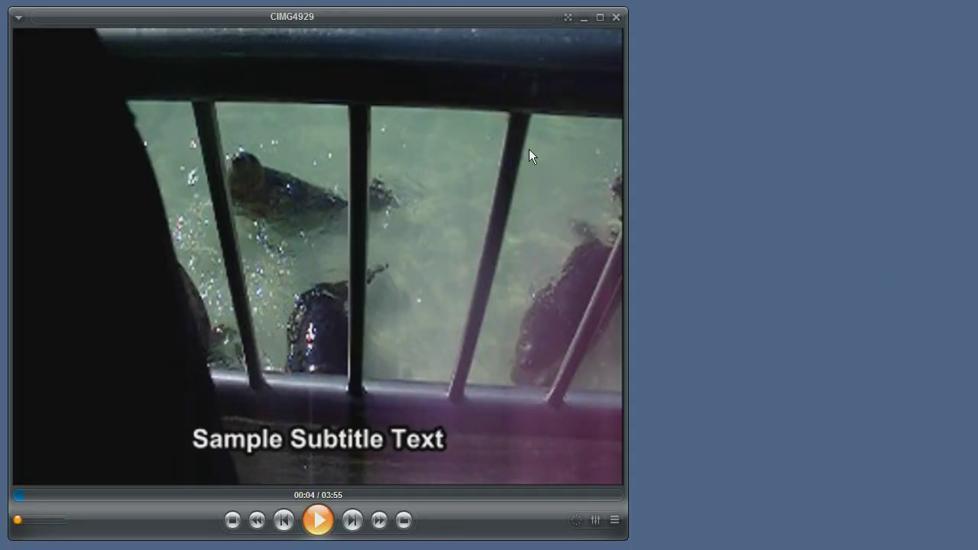
- Bring up the Image Resize navigator for the video, review its deinterlacing, sharpening and offset settings, and close it
right_click(329, 141)
mouse_move(263, 341)
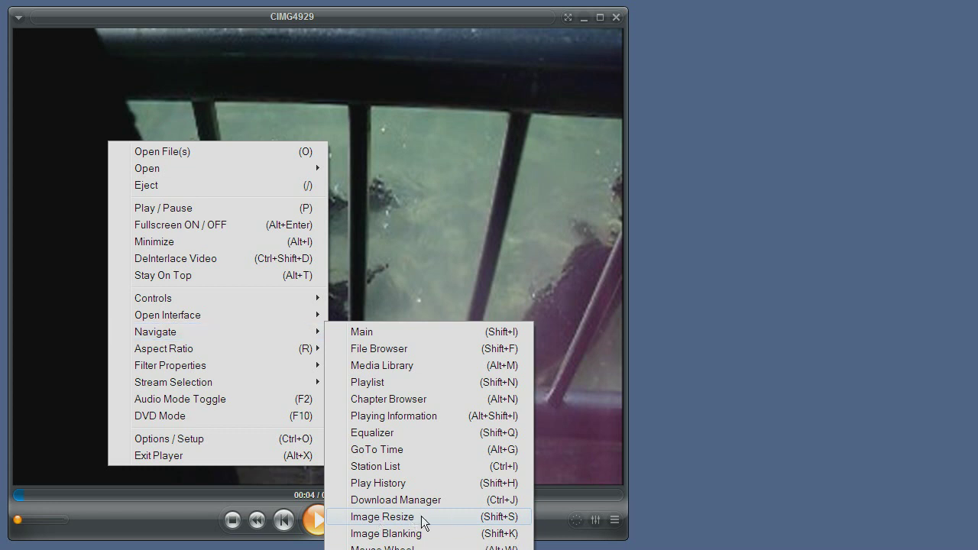
left_click(426, 518)
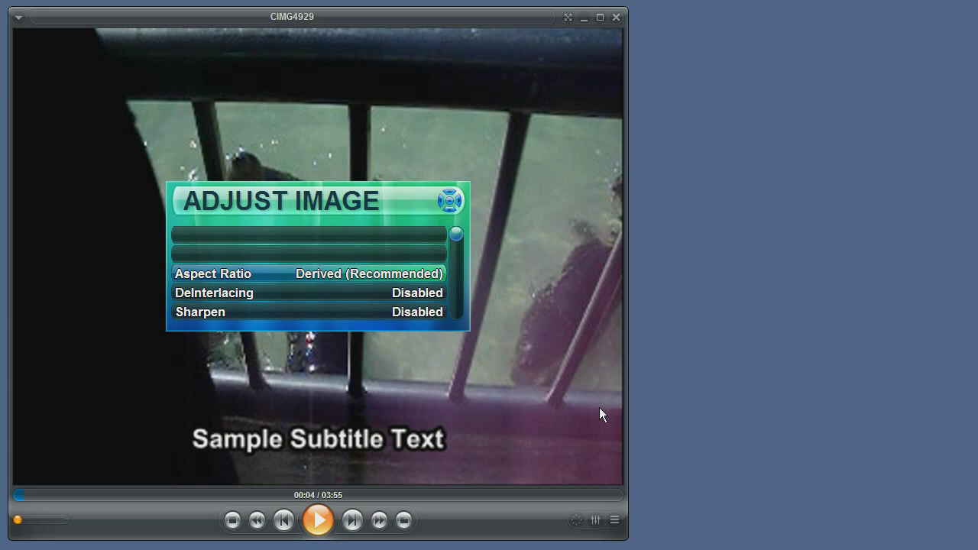
key("Down")
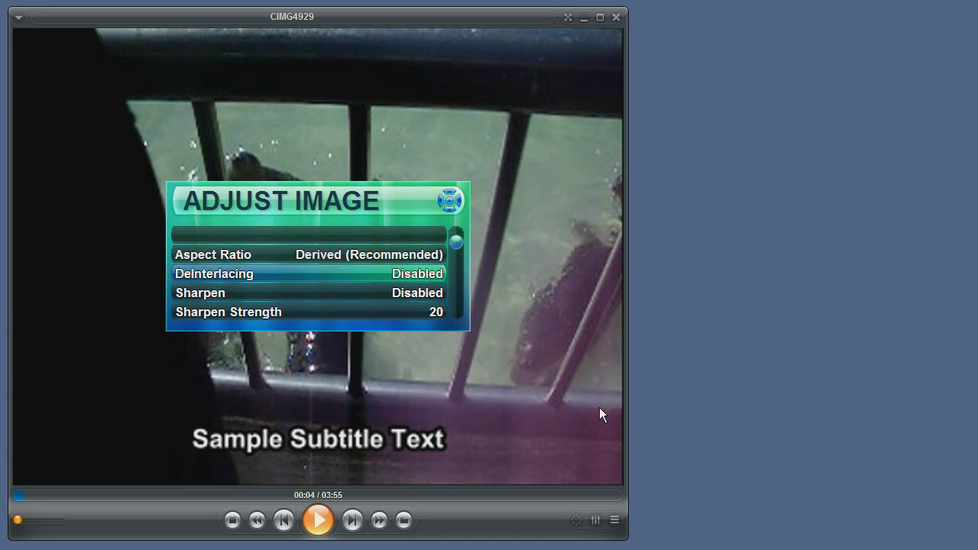
key("Down")
key("Down")
key("Down")
key("Down")
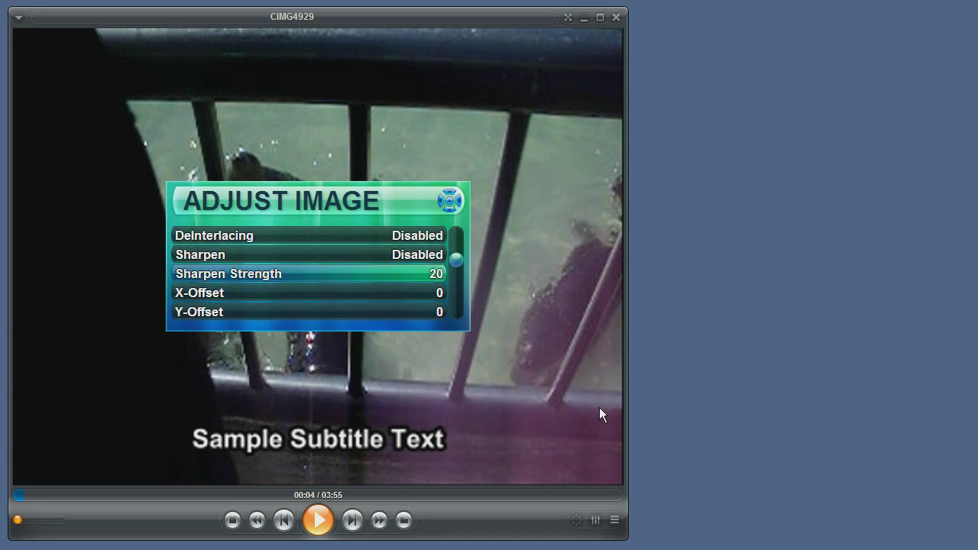
key("Up")
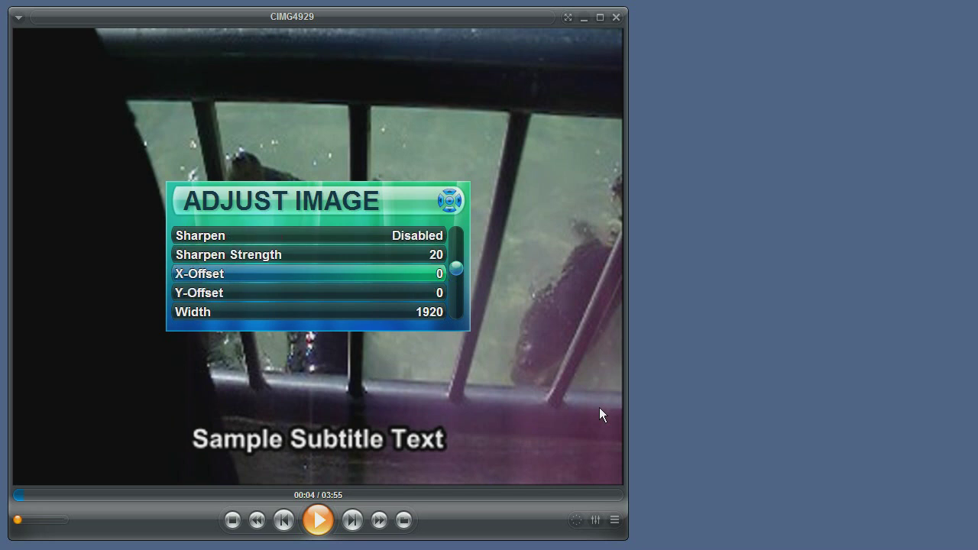
key("Up")
key("Up")
key("Down")
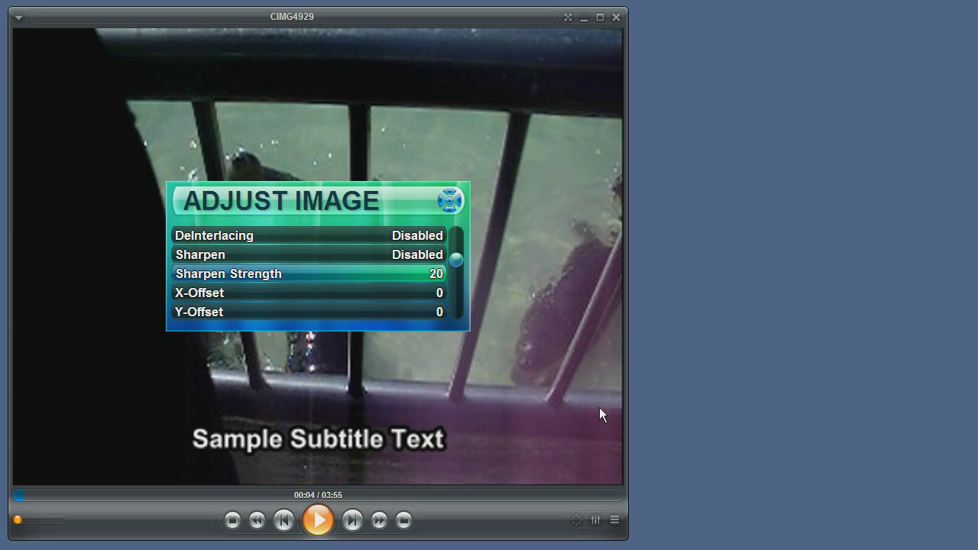
key("Escape")
- Set the video's aspect ratio to Widescreen 16:9
right_click(397, 263)
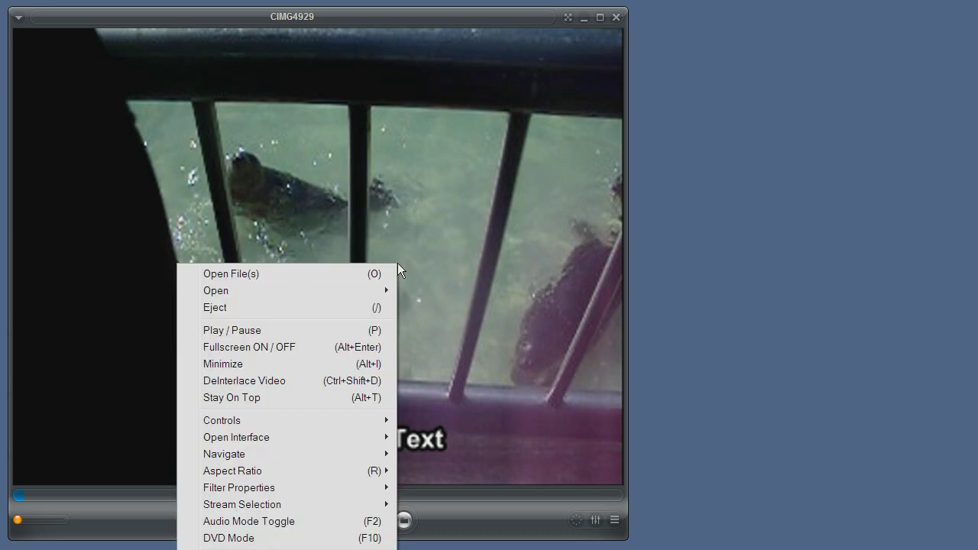
mouse_move(310, 435)
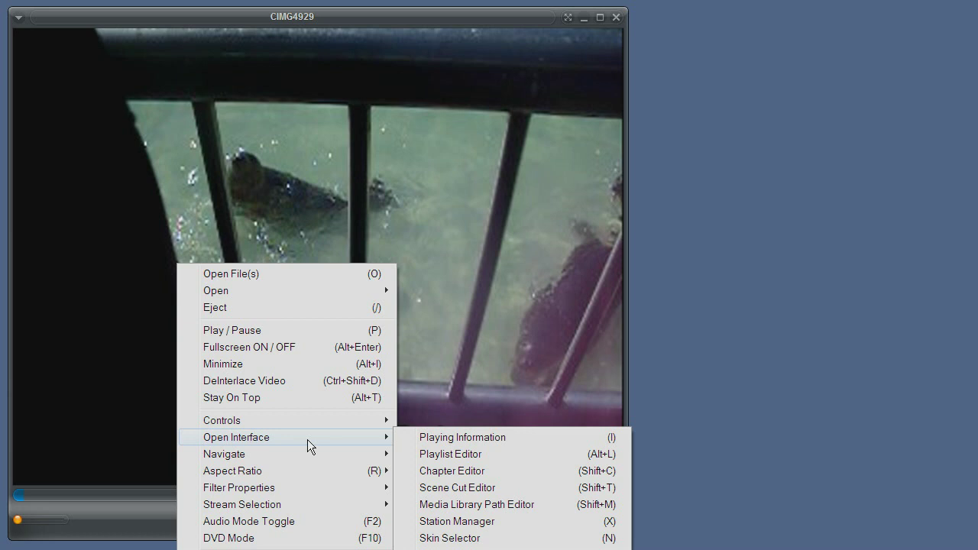
mouse_move(304, 470)
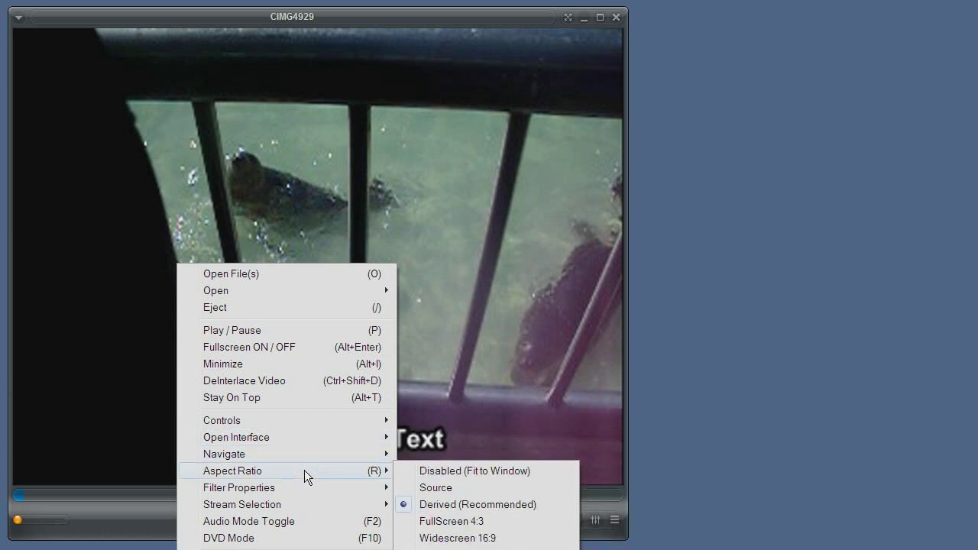
right_click(272, 79)
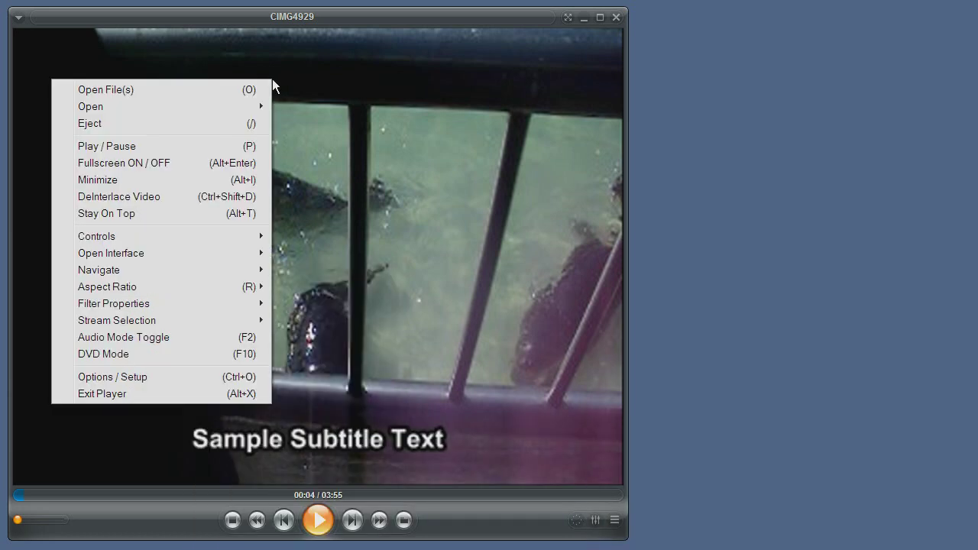
mouse_move(194, 284)
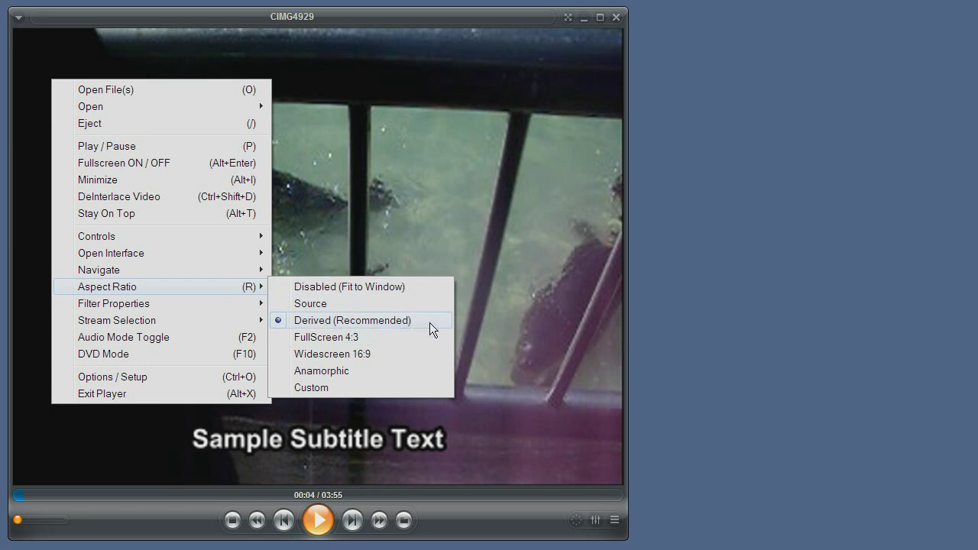
left_click(371, 354)
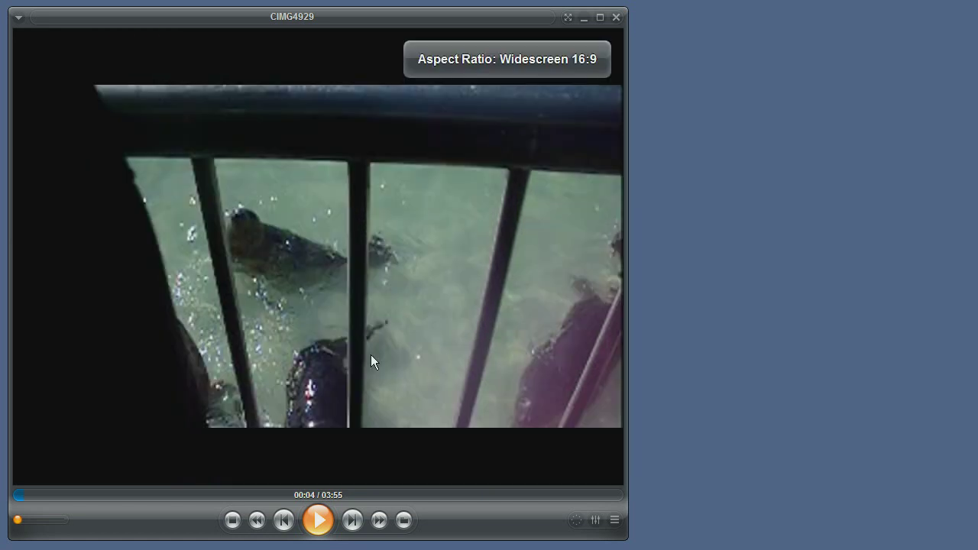
- Set the video's aspect ratio to Anamorphic
right_click(510, 243)
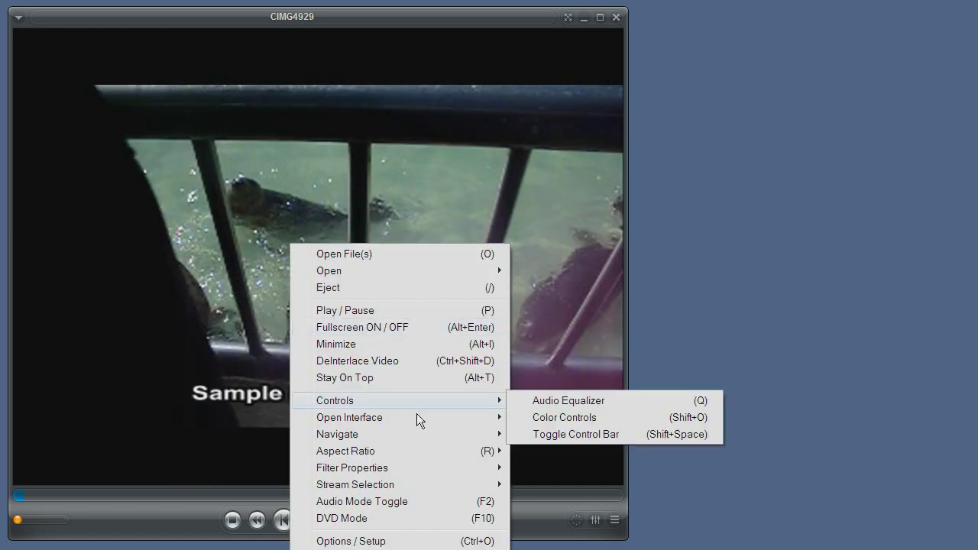
right_click(173, 83)
mouse_move(137, 289)
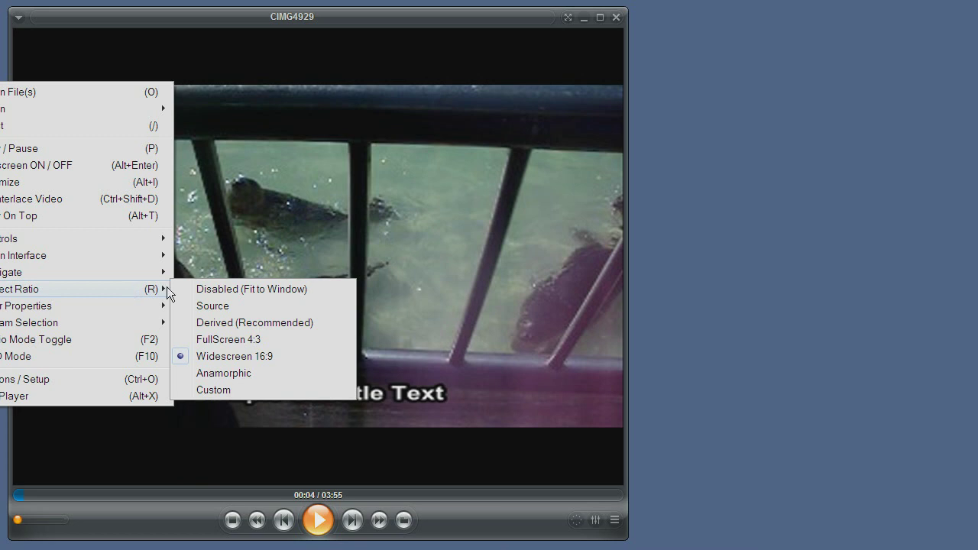
left_click(232, 373)
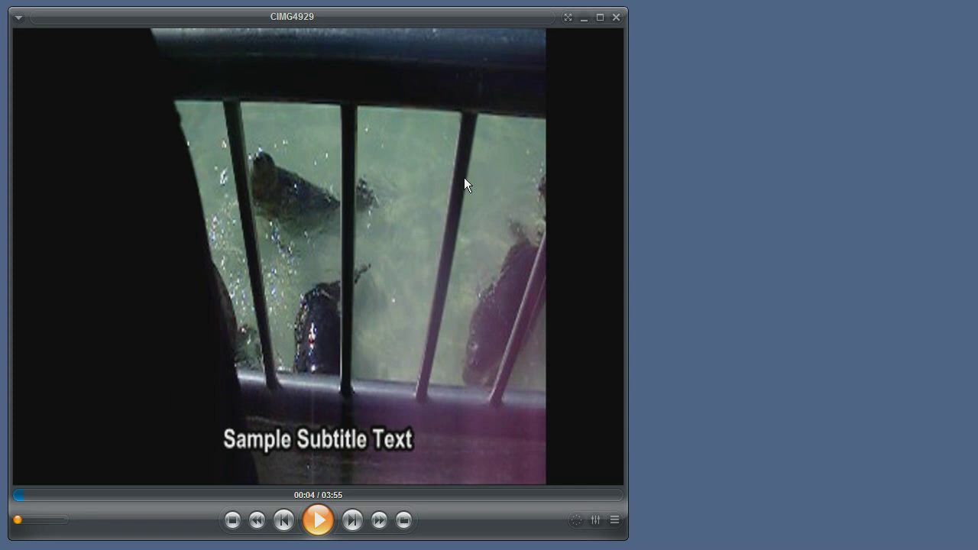
- View the filter properties of the ffdshow MPEG-4 Video Decoder and close them without changes
right_click(281, 100)
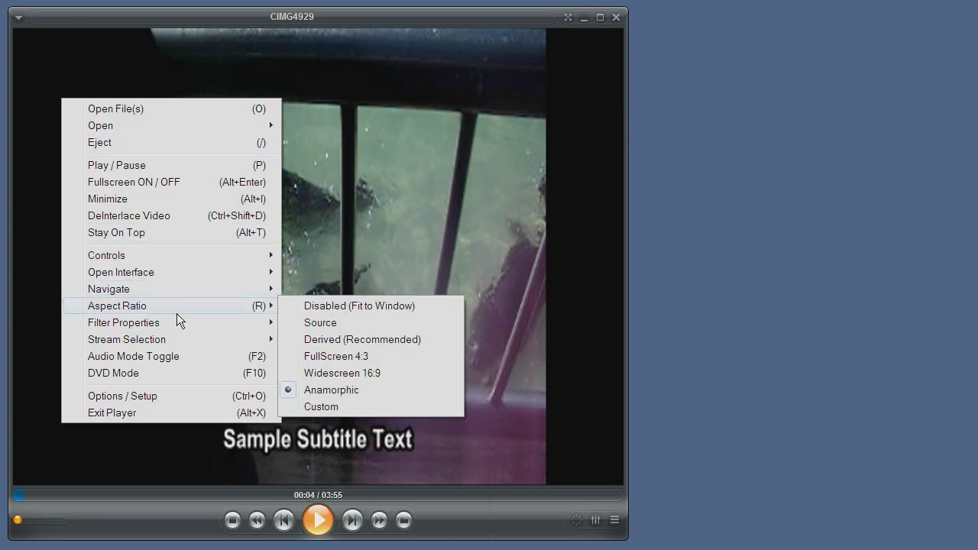
mouse_move(172, 332)
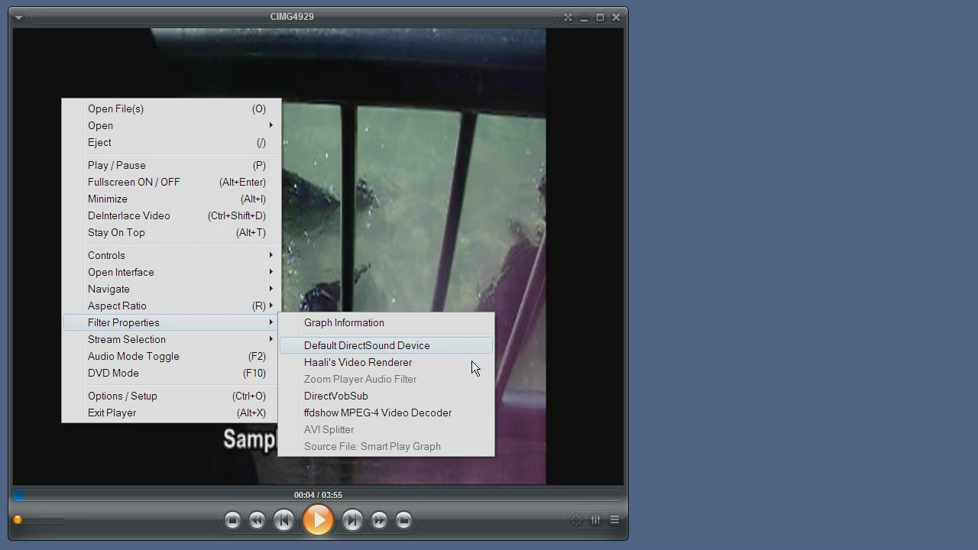
left_click(464, 414)
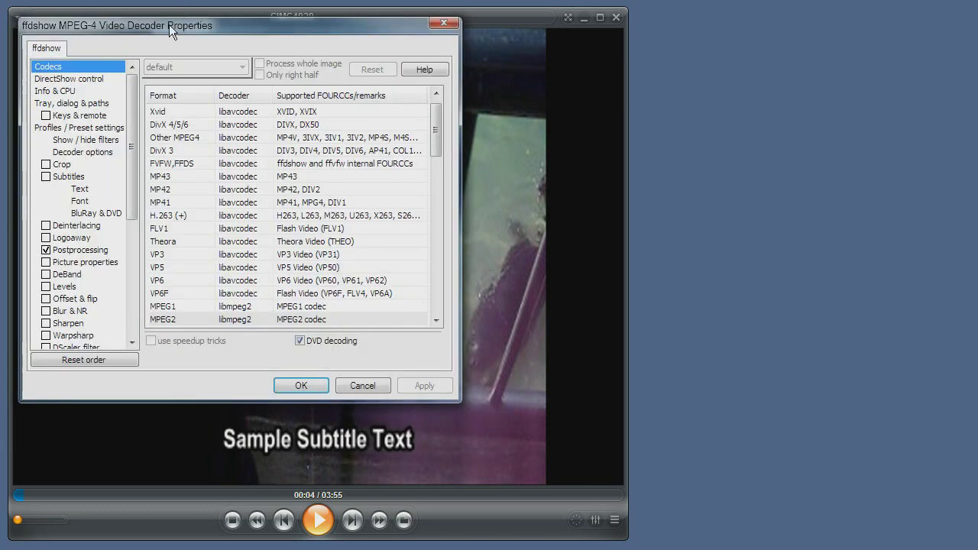
left_click_drag(168, 25, 262, 56)
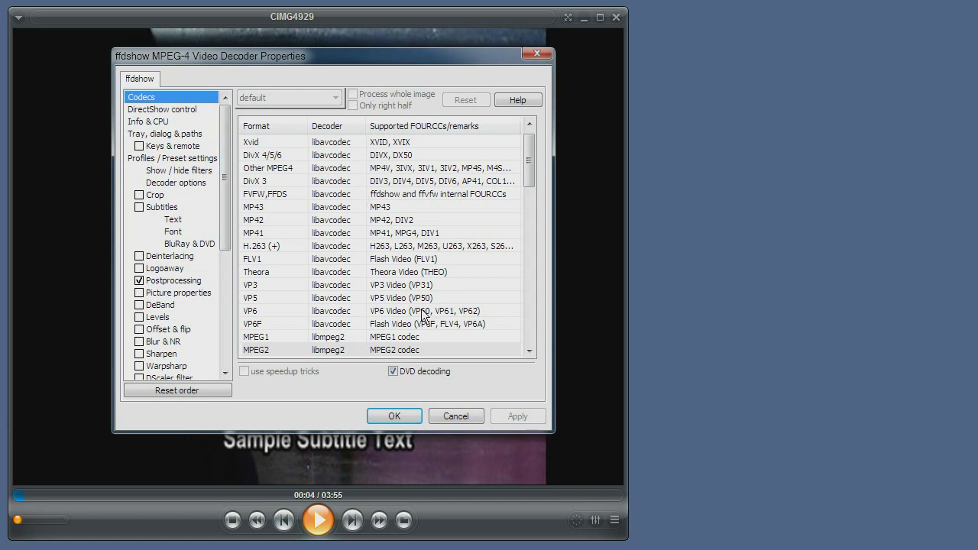
left_click(452, 416)
- View the filter properties of the Default DirectSound Device and close them
right_click(341, 200)
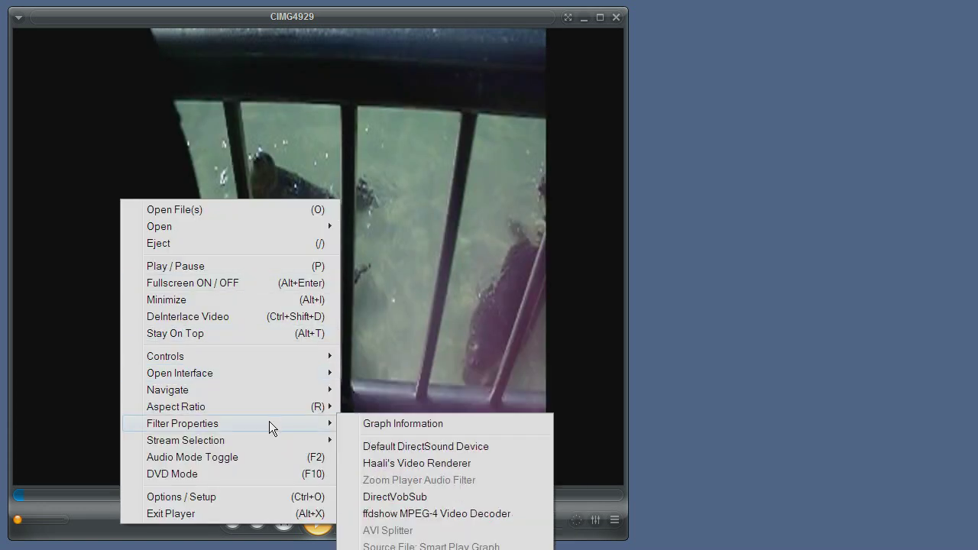
mouse_move(264, 422)
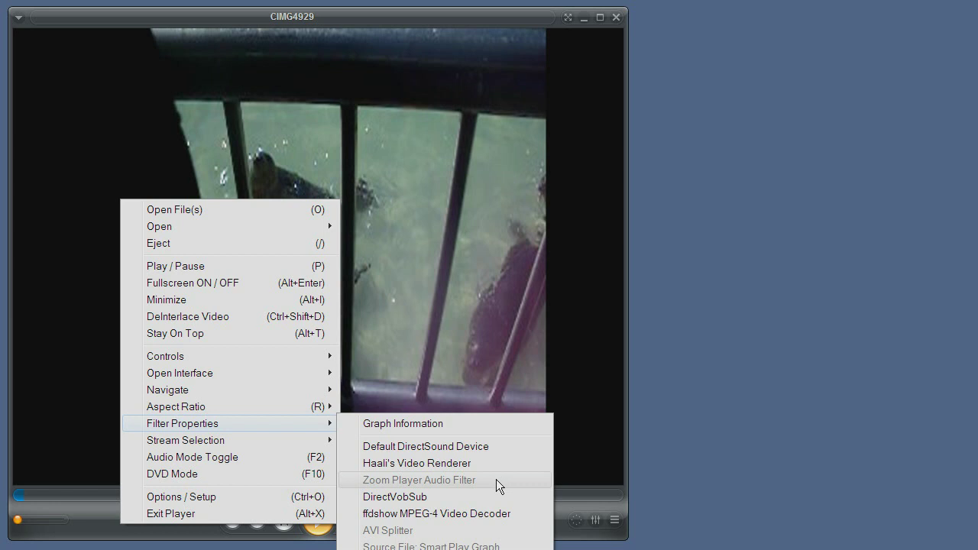
left_click(473, 446)
left_click_drag(135, 16, 671, 136)
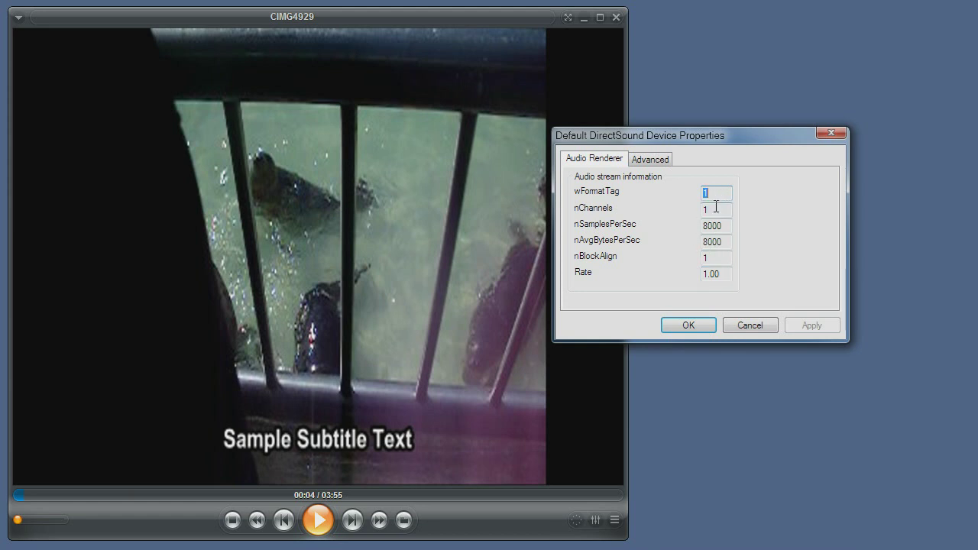
left_click(728, 322)
- Switch the player to audio mode and back to video mode
right_click(306, 97)
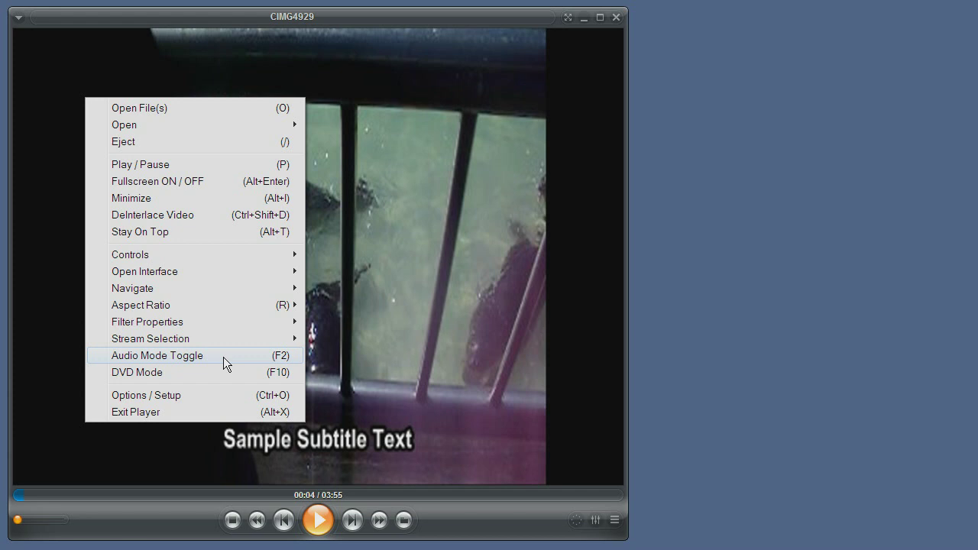
left_click(269, 355)
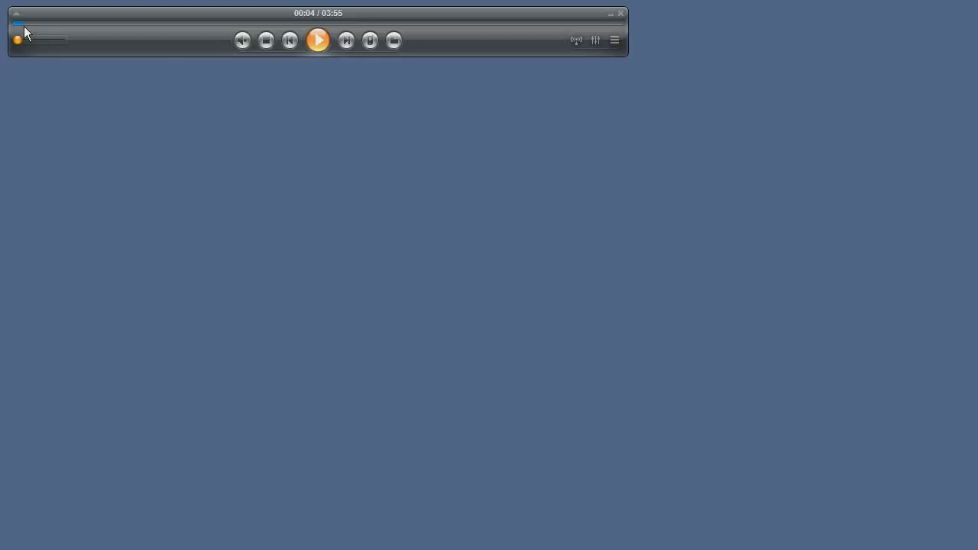
key("F2")
- Exit the player
right_click(336, 188)
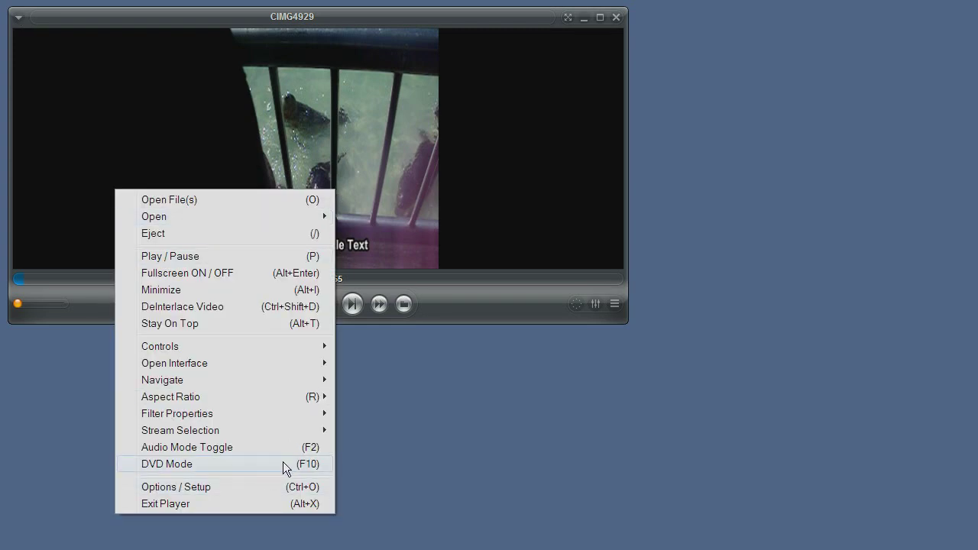
left_click(214, 505)
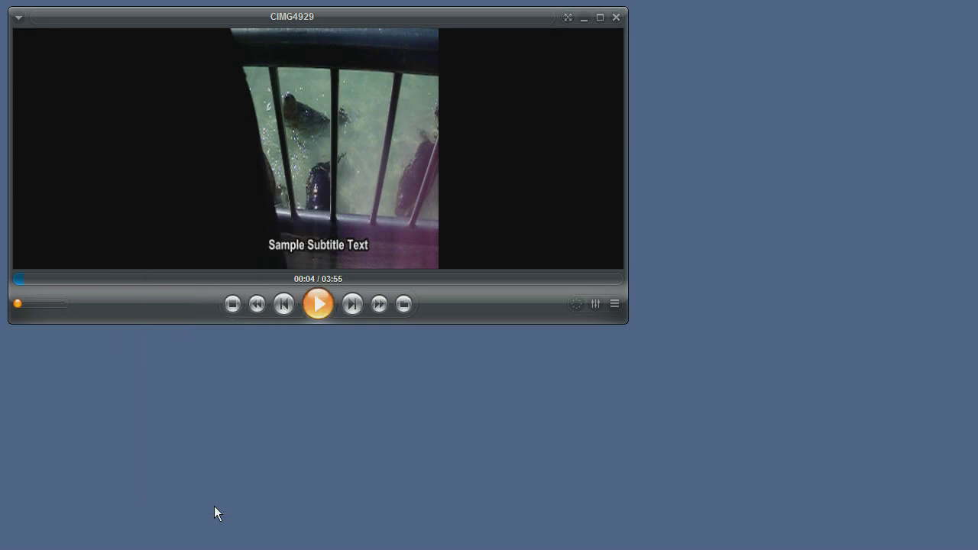